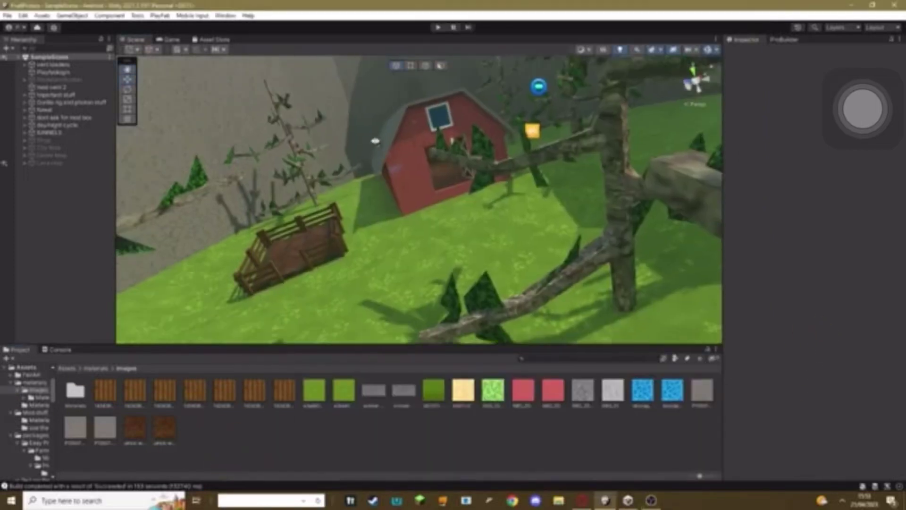
key("w")
right_click_drag(486, 150, 523, 131)
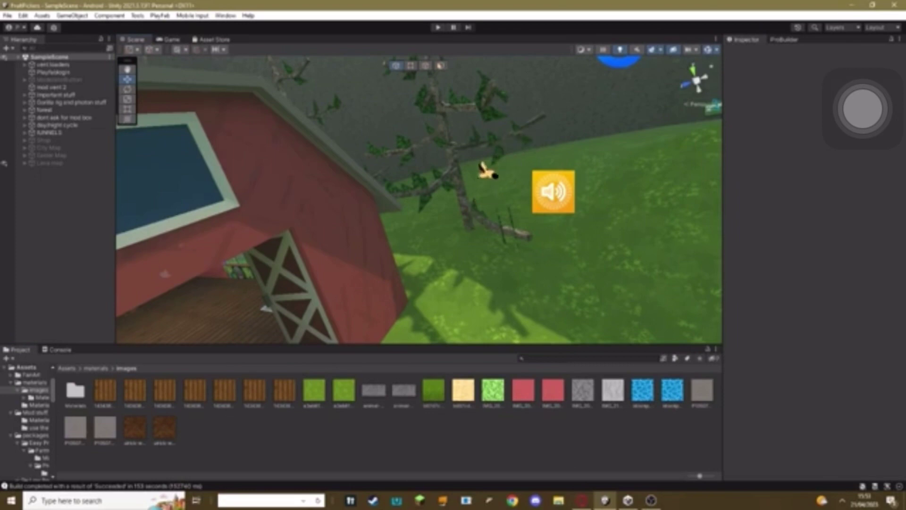
right_click_drag(477, 177, 660, 97)
key("w")
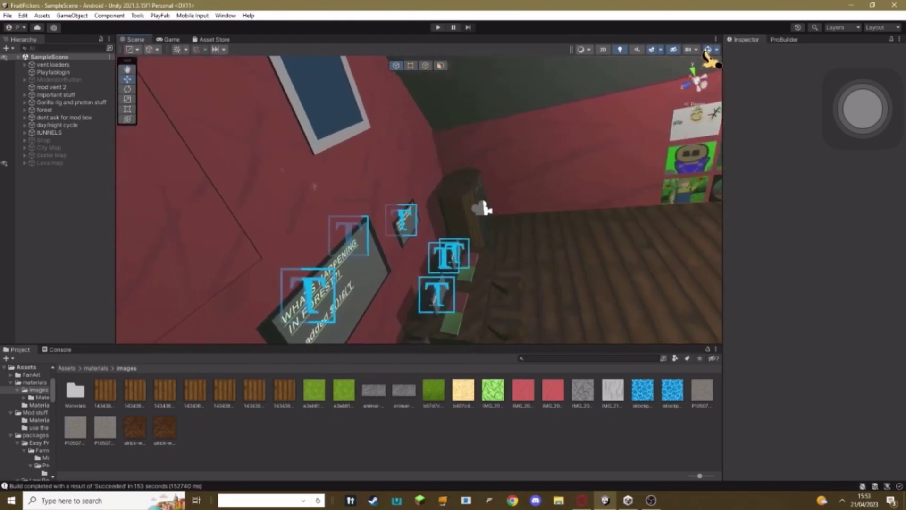
right_click_drag(483, 209, 227, 142)
key("w")
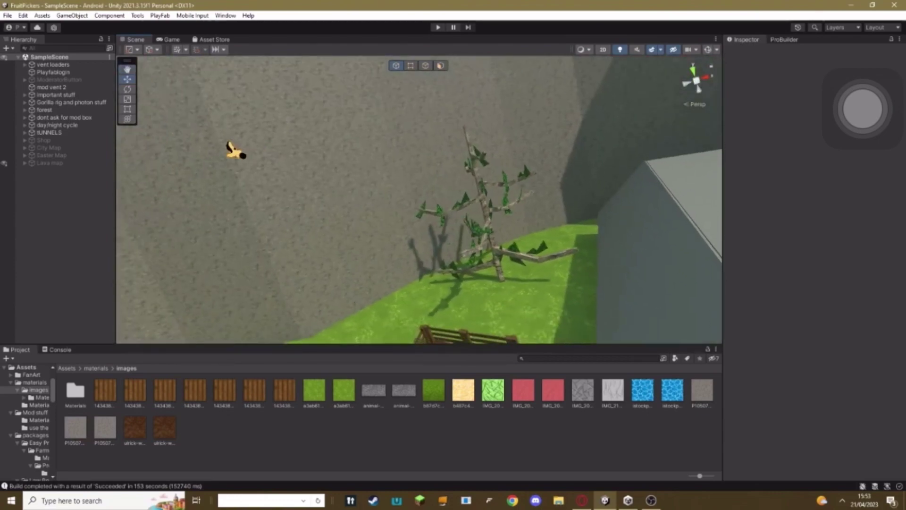
right_click_drag(372, 196, 439, 229)
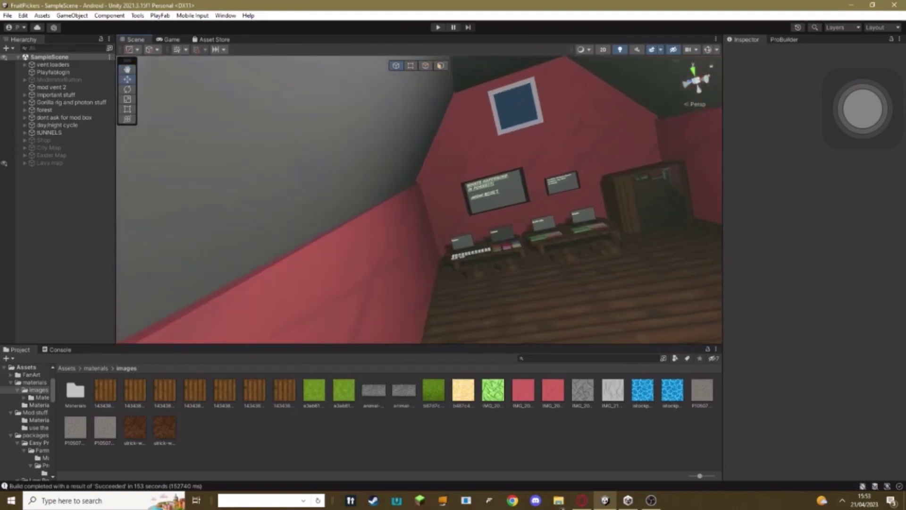
Switch to the browser, locate Playfablogin.cs in Discord's playfab-login channel, and show the recent downloads
left_click(581, 500)
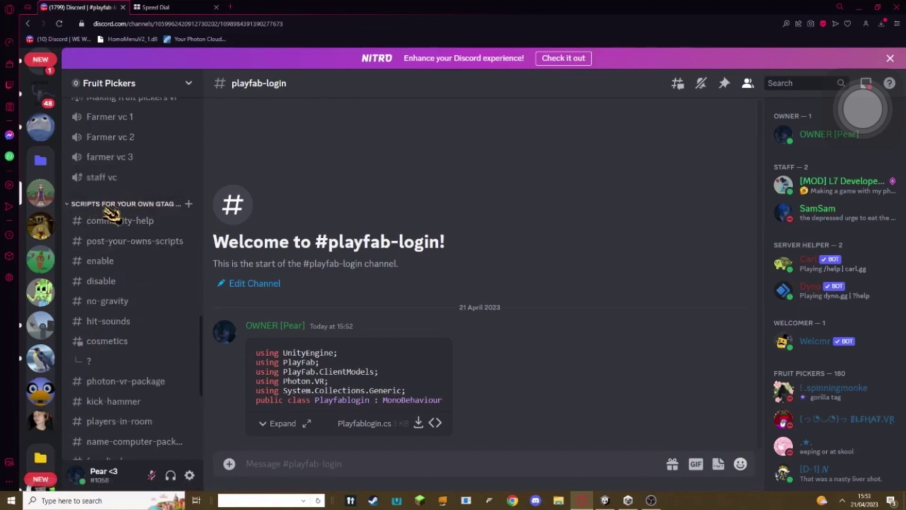
scroll(114, 259, "down", 6)
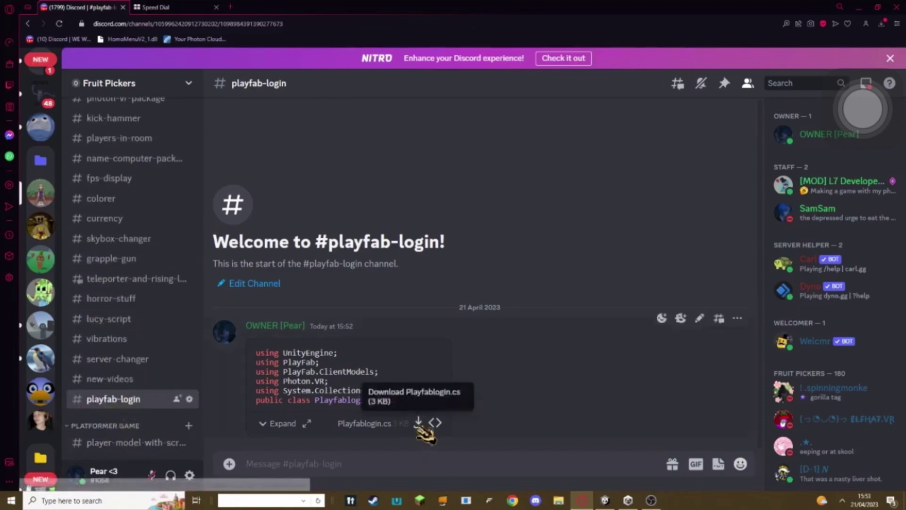
left_click(881, 23)
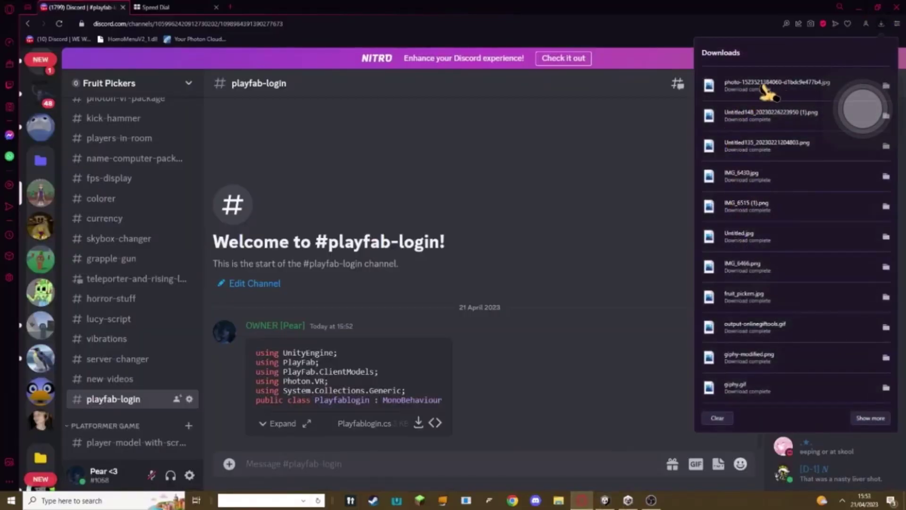
Switch to Unity, search the project assets for "playfab login", and examine the Playfablogin script's code
left_click_drag(786, 87, 669, 95)
left_click_drag(661, 504, 546, 432)
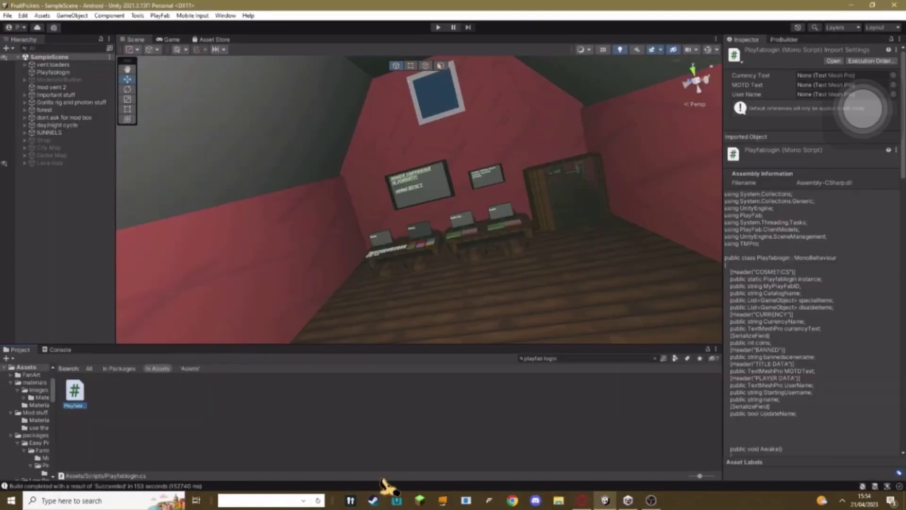
scroll(809, 381, "down", 5)
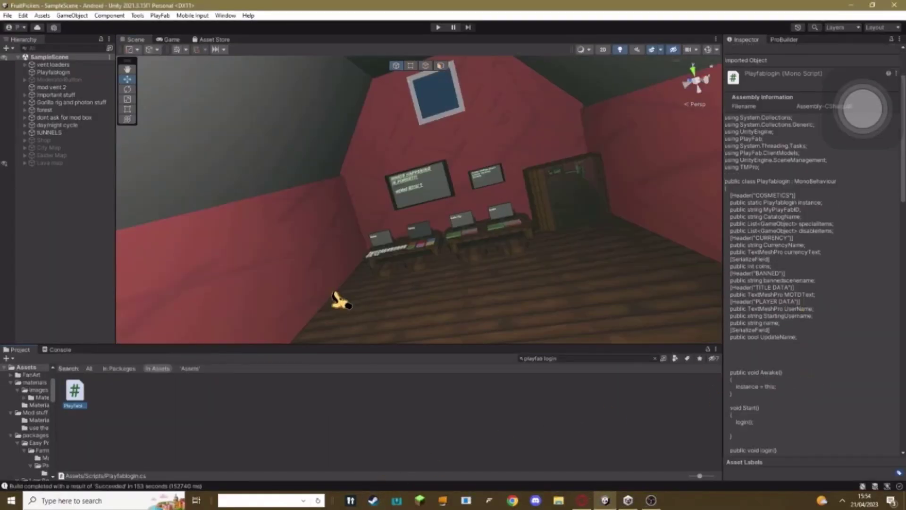
Create an empty object named "Playfab login" in the scene and attach the Playfablogin script to it
left_click(96, 267)
right_click(95, 267)
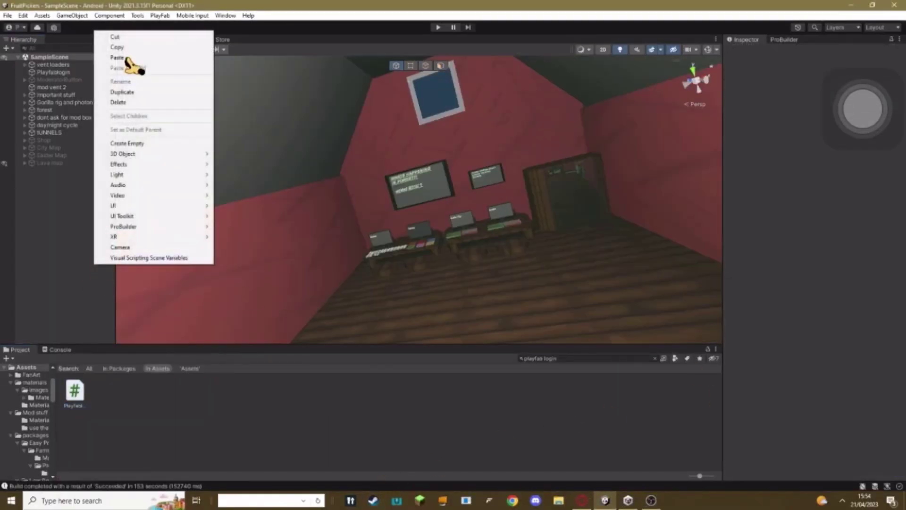
left_click(142, 144)
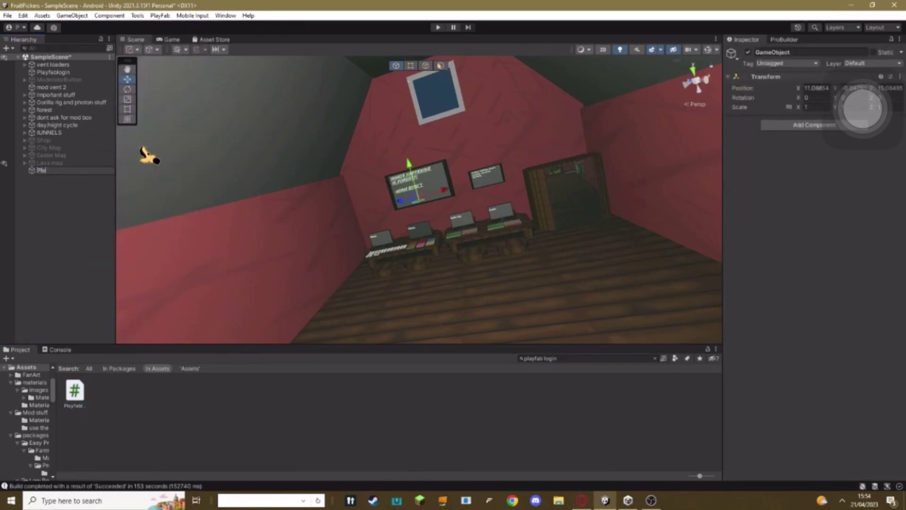
type("Playfab login")
key("Return")
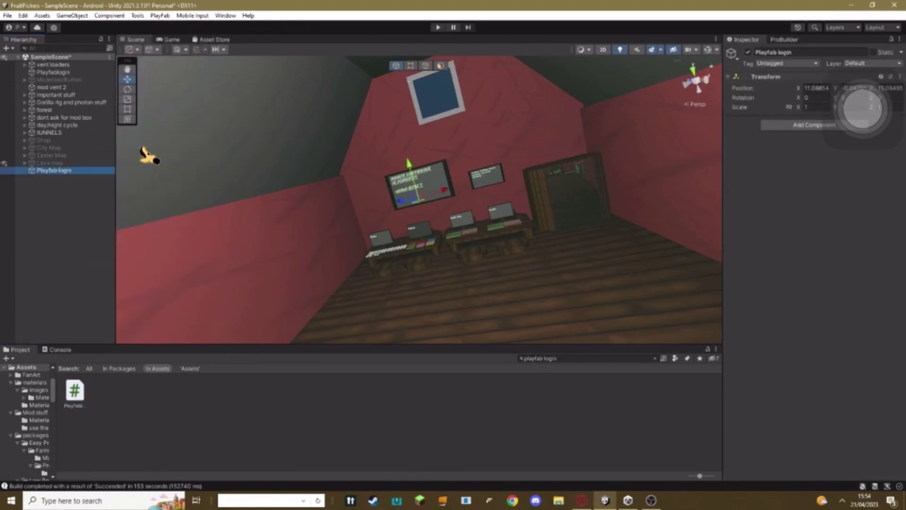
left_click_drag(76, 398, 831, 251)
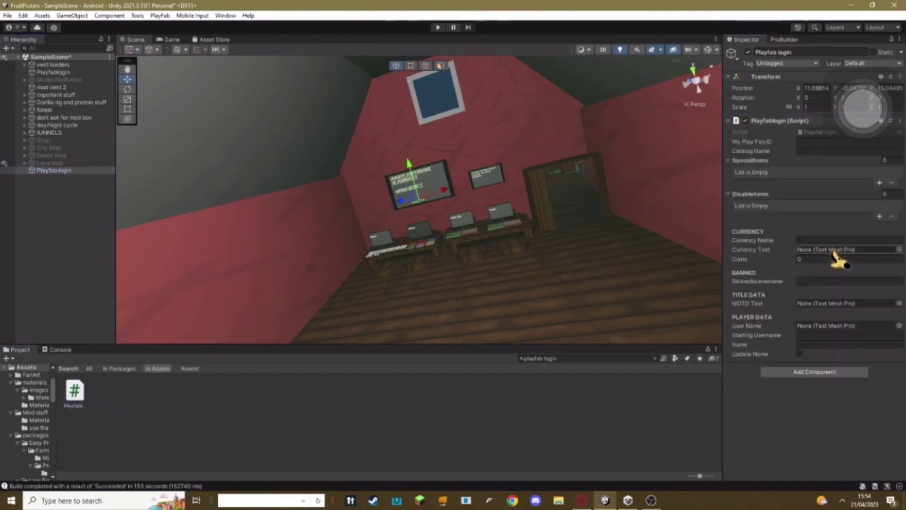
Switch to the browser, open the game's legacy catalogs in PlayFab, and highlight the name of the catalog called Catalog
right_click_drag(472, 198, 547, 199)
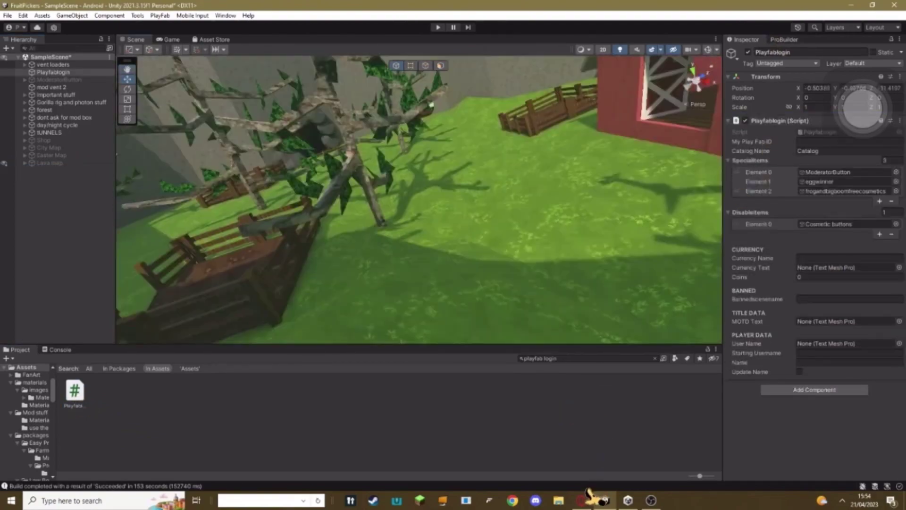
left_click(587, 494)
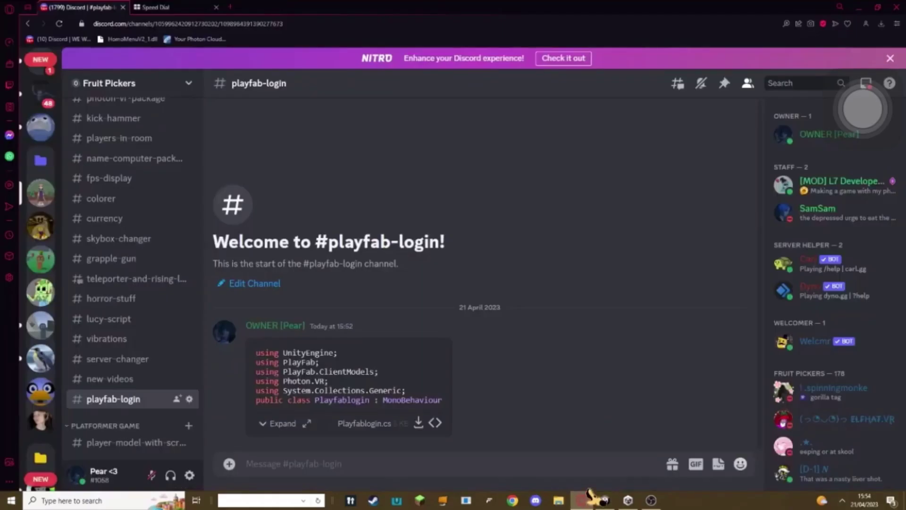
left_click(173, 8)
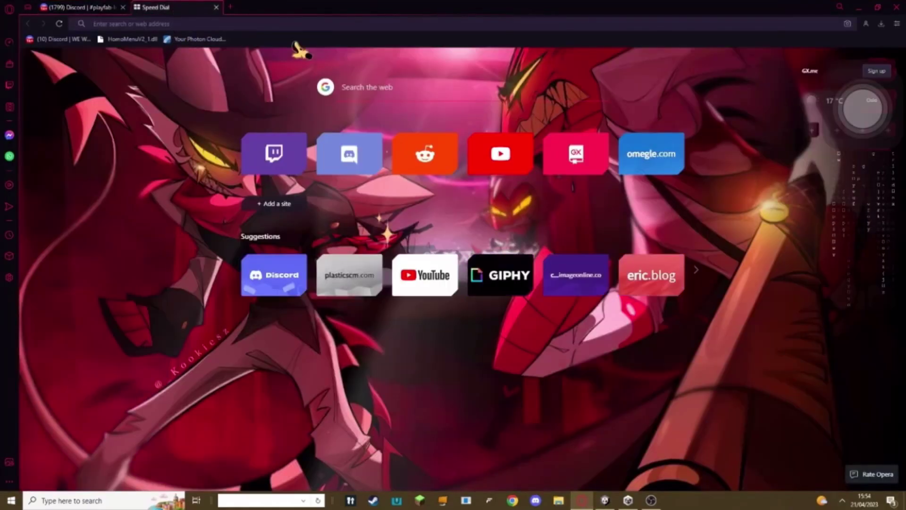
type("pla")
key("Return")
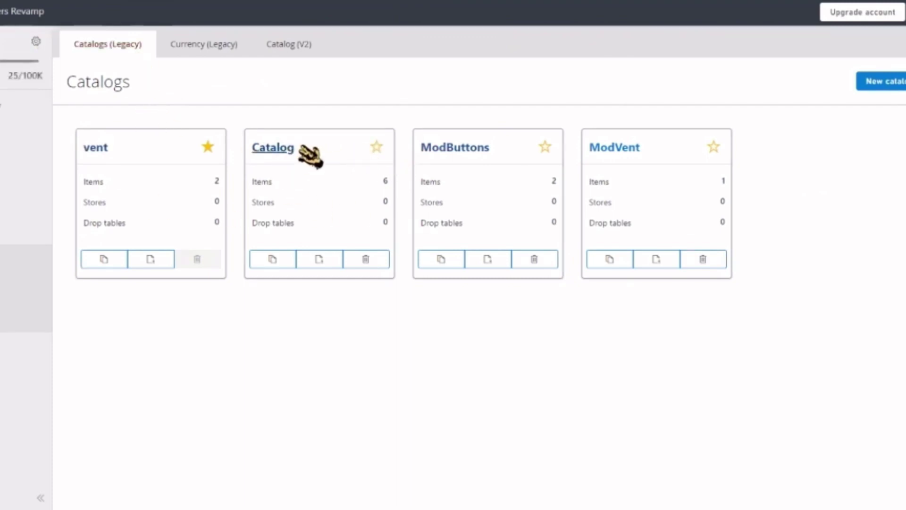
left_click_drag(299, 147, 253, 147)
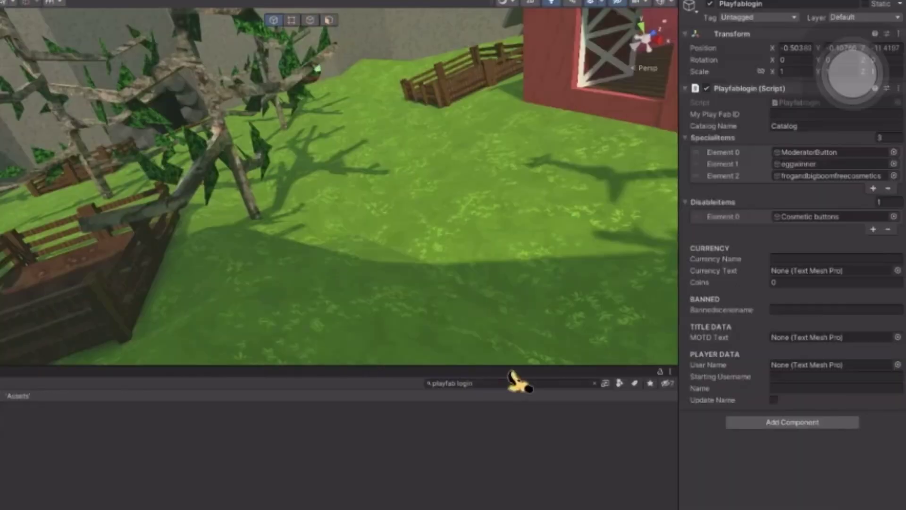
right_click_drag(373, 205, 774, 104)
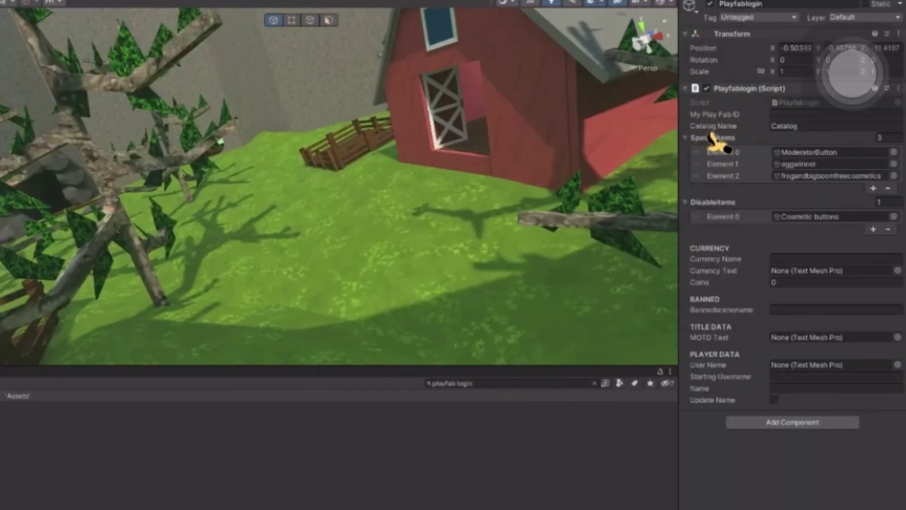
right_click_drag(245, 269, 437, 206)
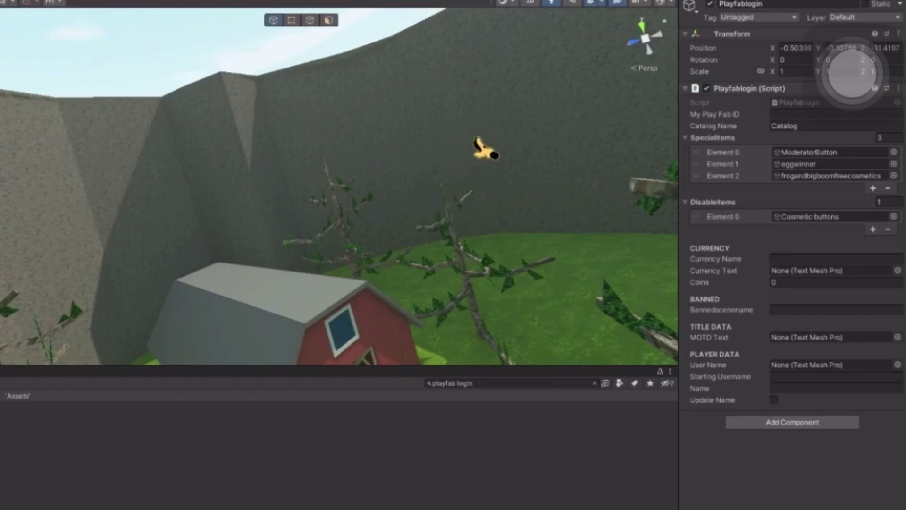
right_click_drag(486, 149, 339, 230)
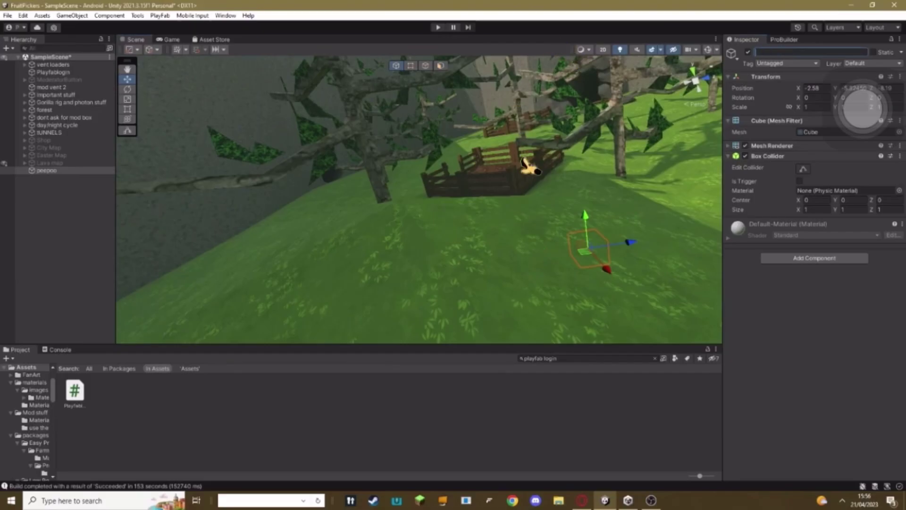
Move the peepoo cube across the grass toward the barn, to an X position of about -0.47
right_click_drag(531, 167, 519, 222)
left_click_drag(523, 211, 713, 205)
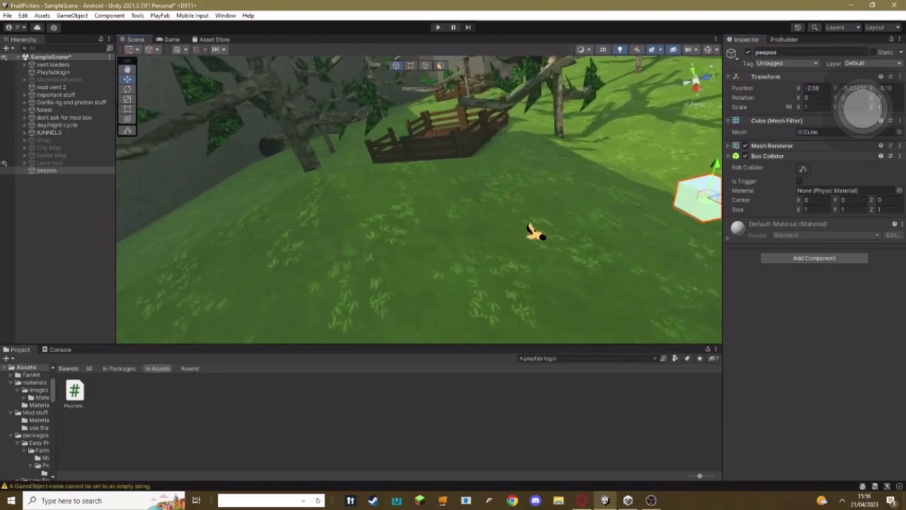
key("f")
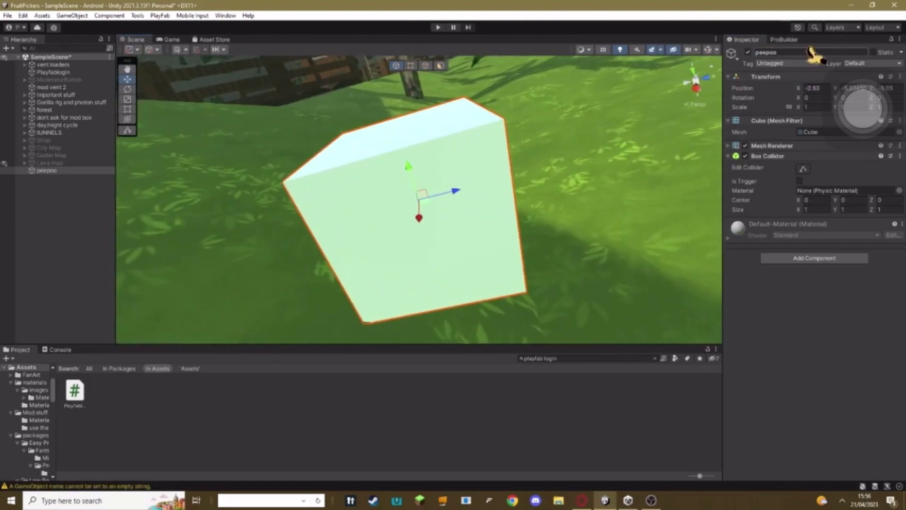
right_click_drag(478, 186, 411, 263)
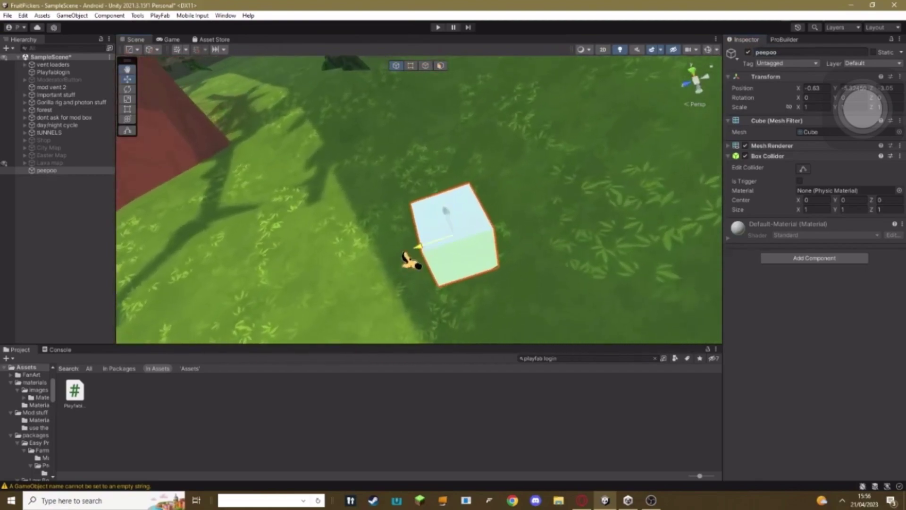
right_click_drag(472, 226, 444, 215)
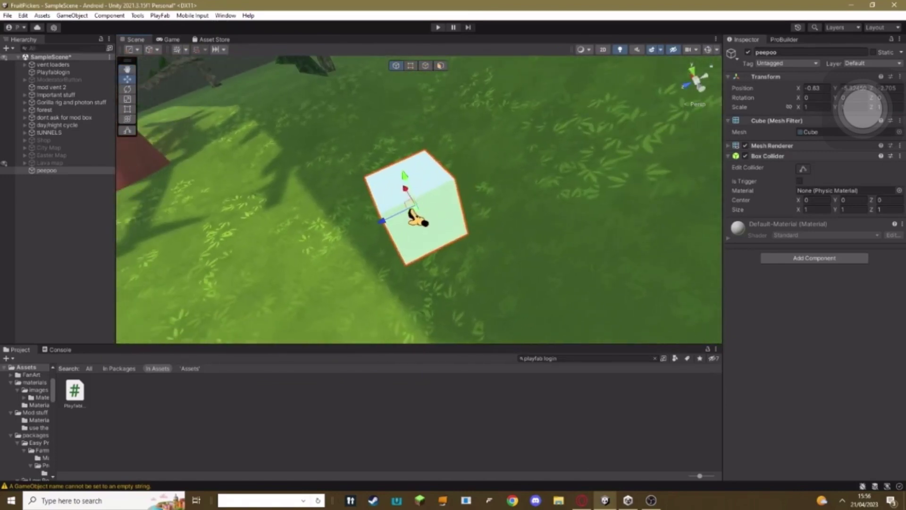
left_click_drag(412, 211, 487, 190)
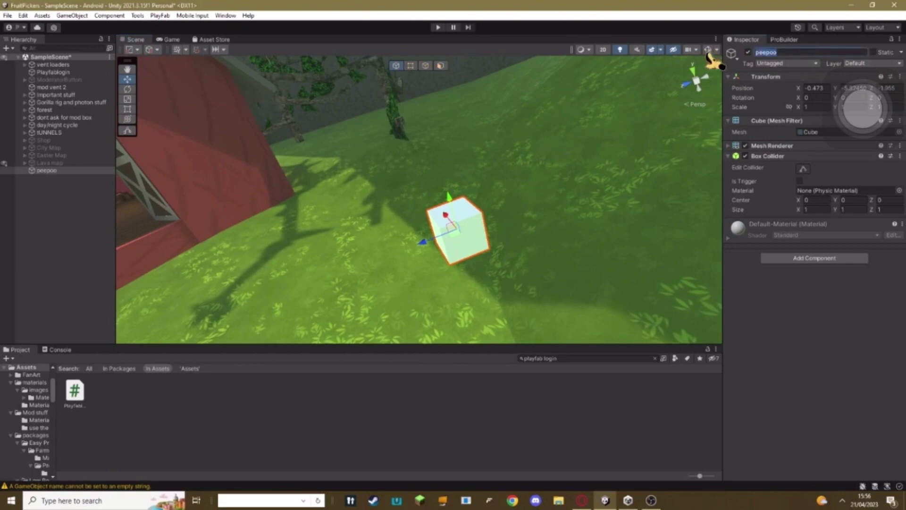
right_click_drag(503, 252, 472, 226)
Switch to PlayFab in the browser and save a new item in Catalog with item ID, display name and item class "peepoo"
left_click(585, 501)
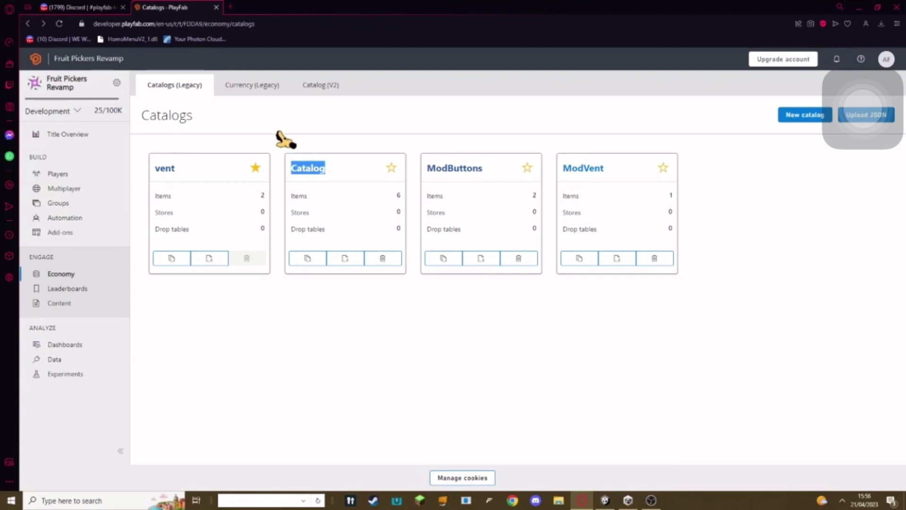
left_click(319, 167)
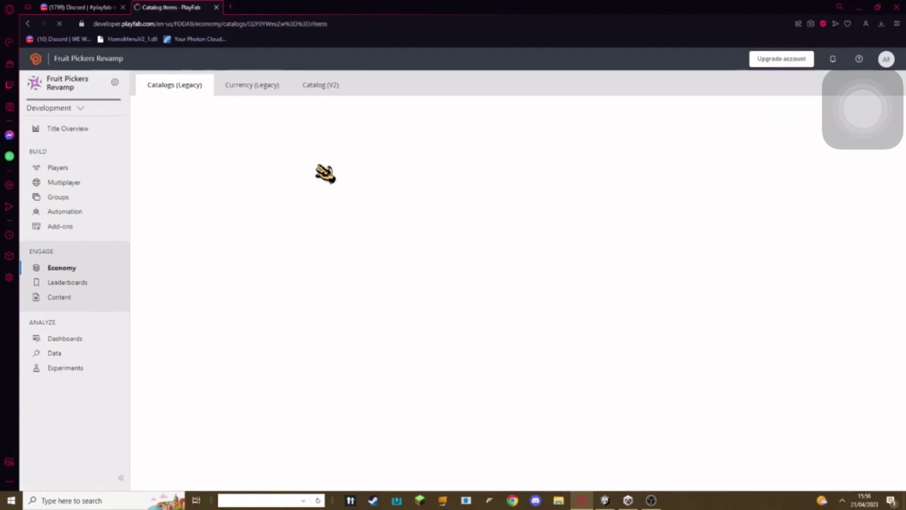
left_click(873, 116)
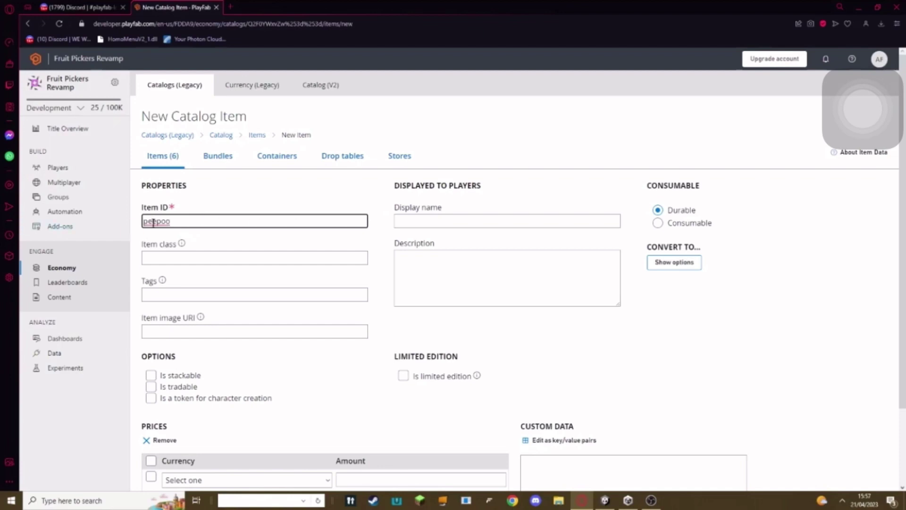
left_click(425, 220)
type("peepoo")
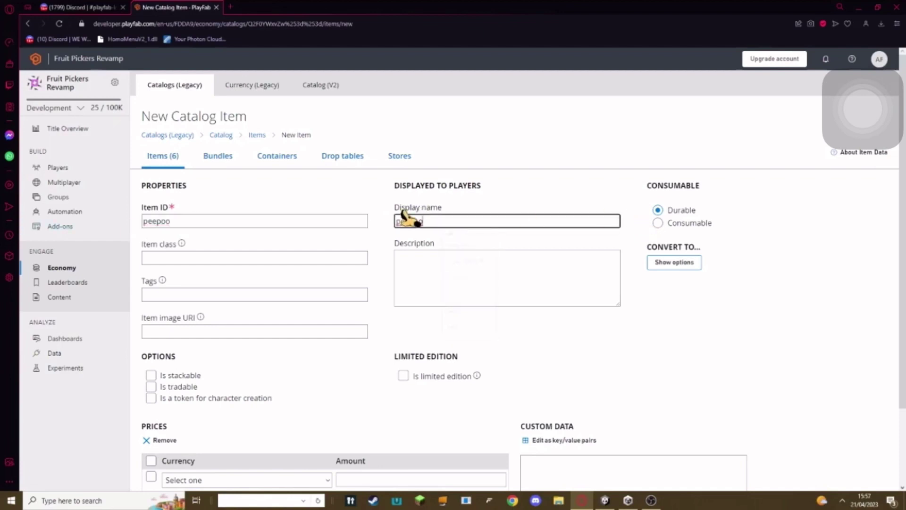
left_click(232, 258)
type("peepoo")
scroll(269, 422, "down", 2)
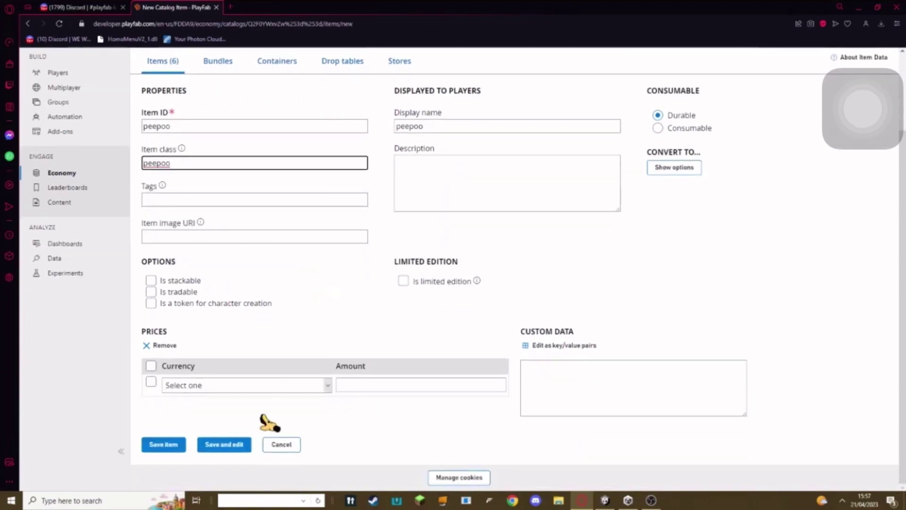
left_click(171, 446)
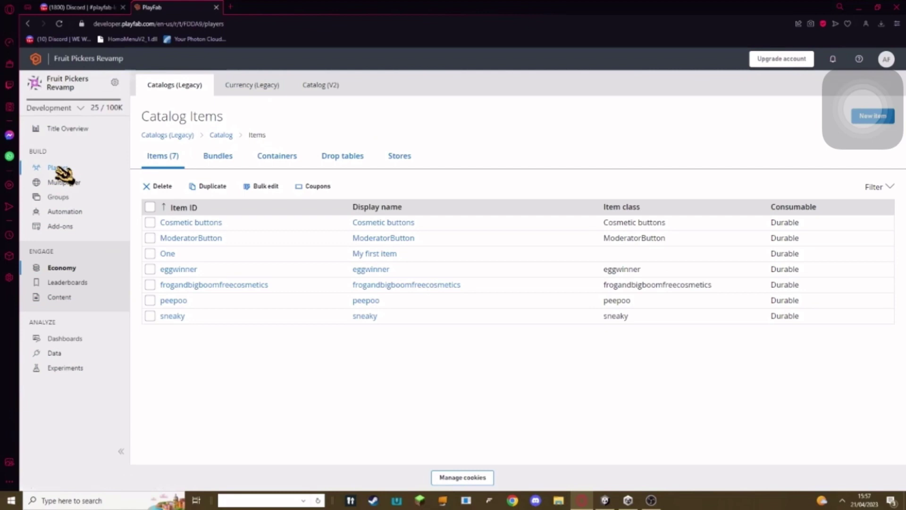
Open the legacy inventory of the player with the most recent login from the game's player list
left_click(823, 193)
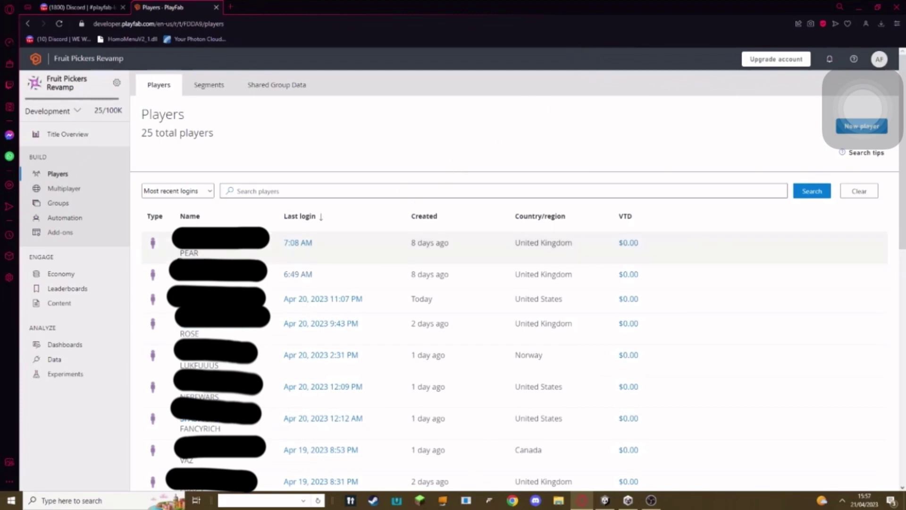
left_click(205, 254)
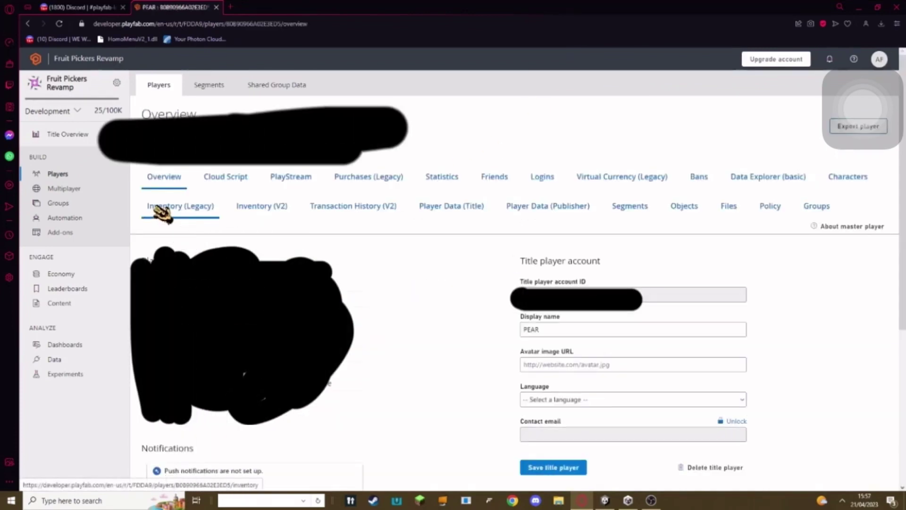
left_click(186, 209)
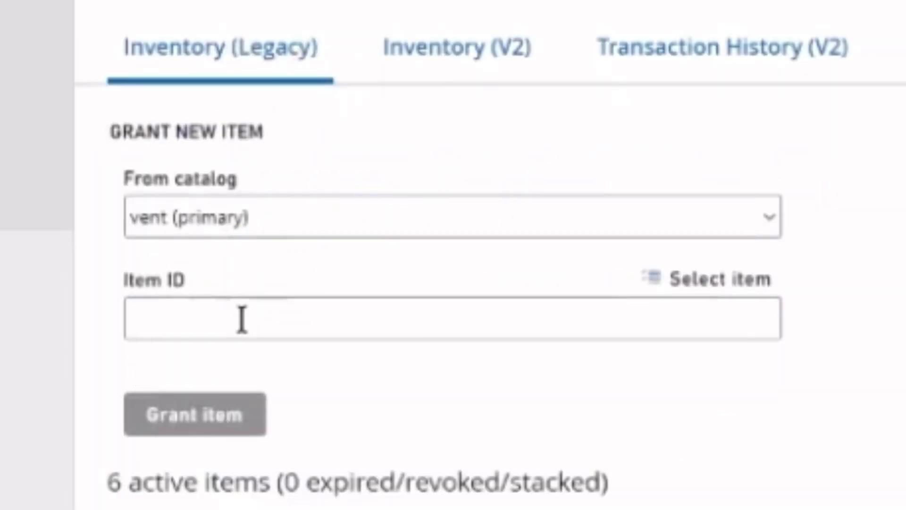
Grant the player item ID "peepoo" from the catalog named Catalog and highlight its entry in the inventory list
left_click(257, 218)
left_click(241, 281)
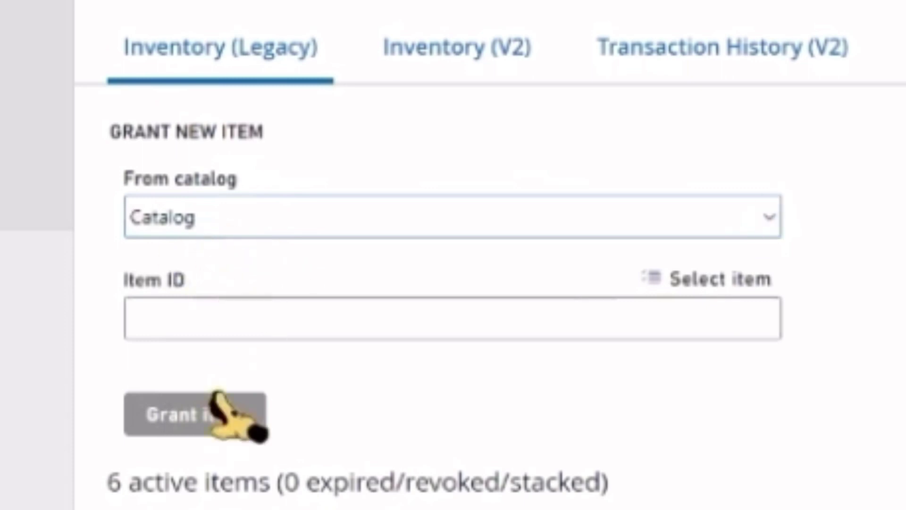
left_click(222, 330)
type("peepod")
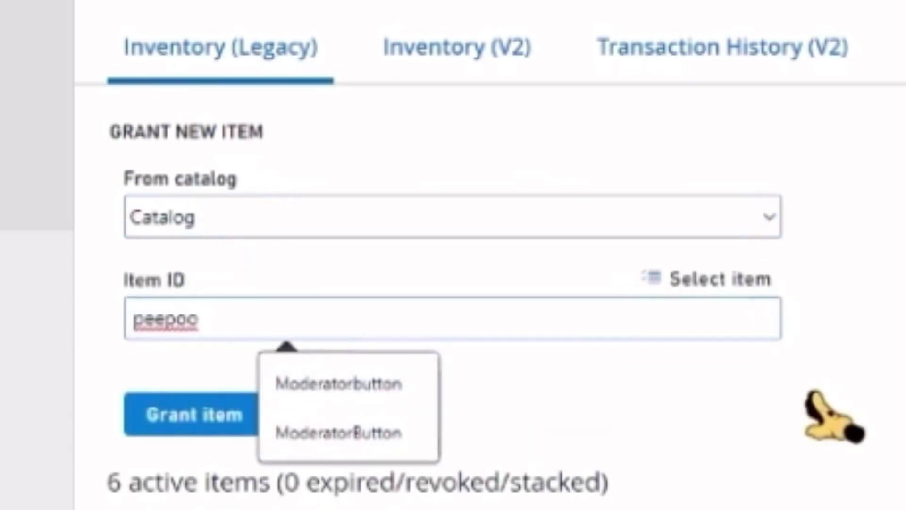
key("alt+Tab")
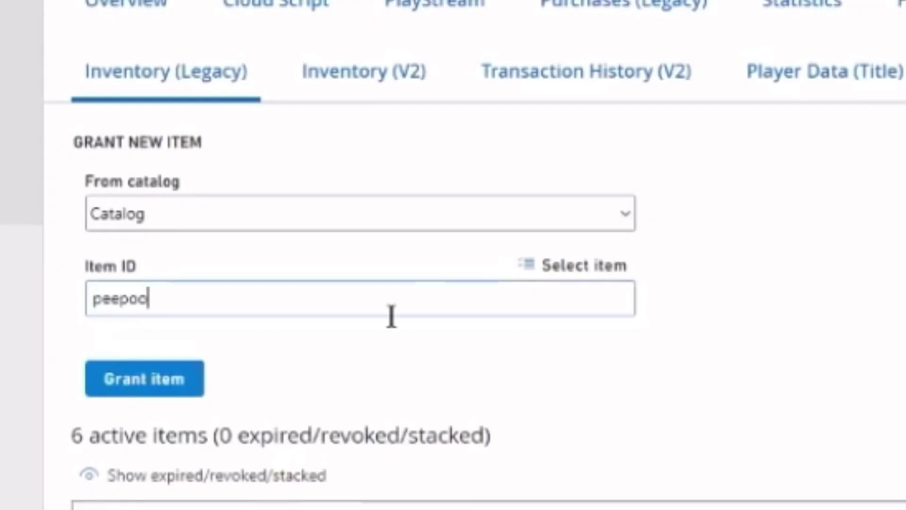
left_click(161, 385)
scroll(170, 373, "down", 10)
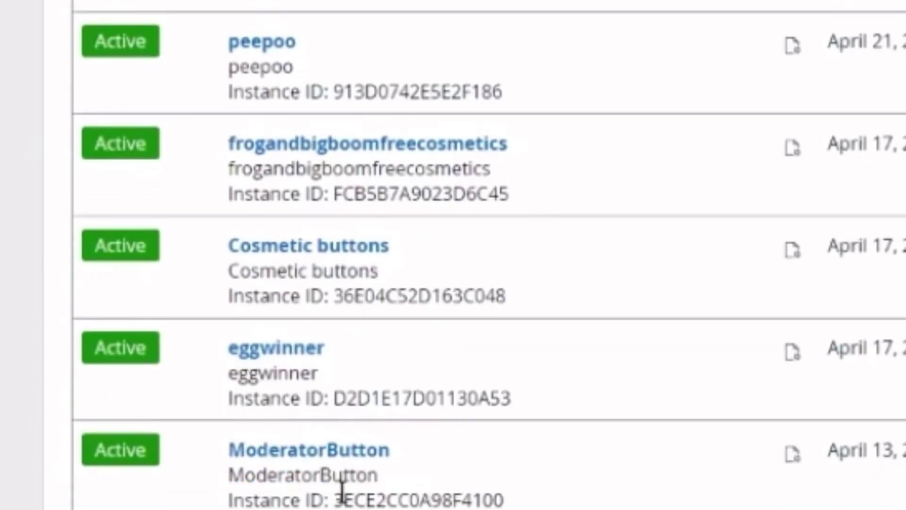
left_click_drag(298, 42, 237, 41)
Switch to Unity and add a second Disable Items element to the Playfablogin script, assigning the peepoo object to it
key("alt+Tab")
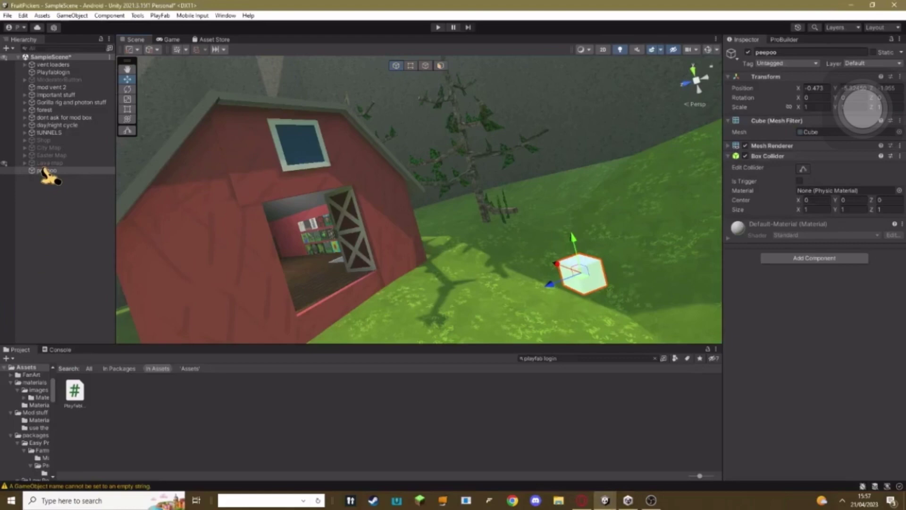
left_click(53, 72)
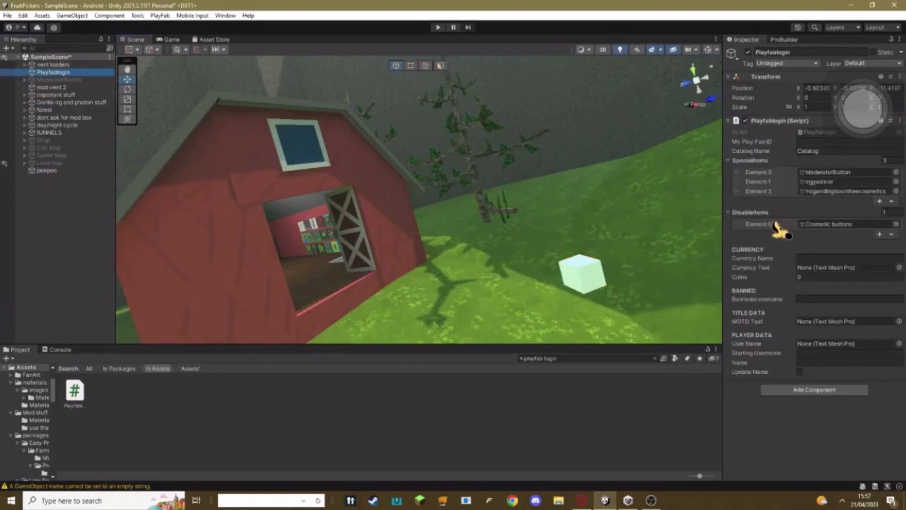
left_click(879, 234)
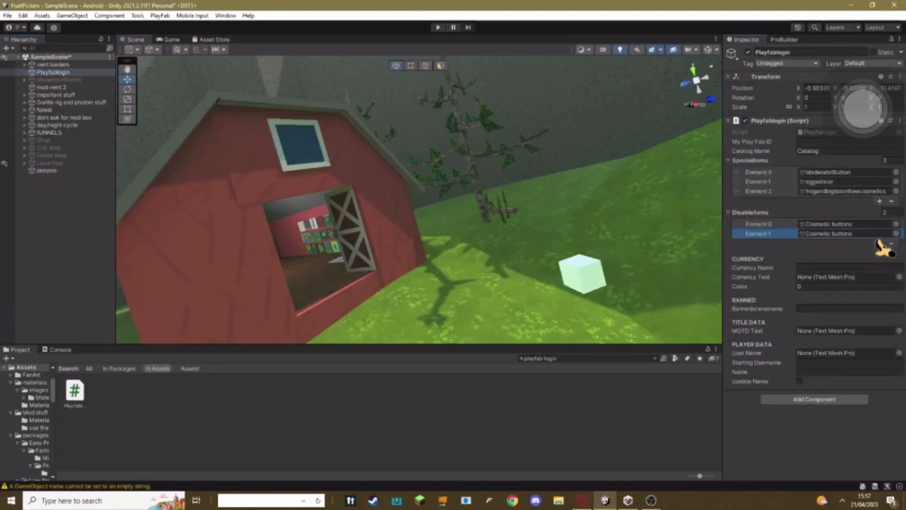
left_click_drag(903, 206, 831, 236)
left_click(557, 457)
Run the game in Play mode and view the player inside the barn in the Scene view
right_click_drag(429, 178, 442, 188)
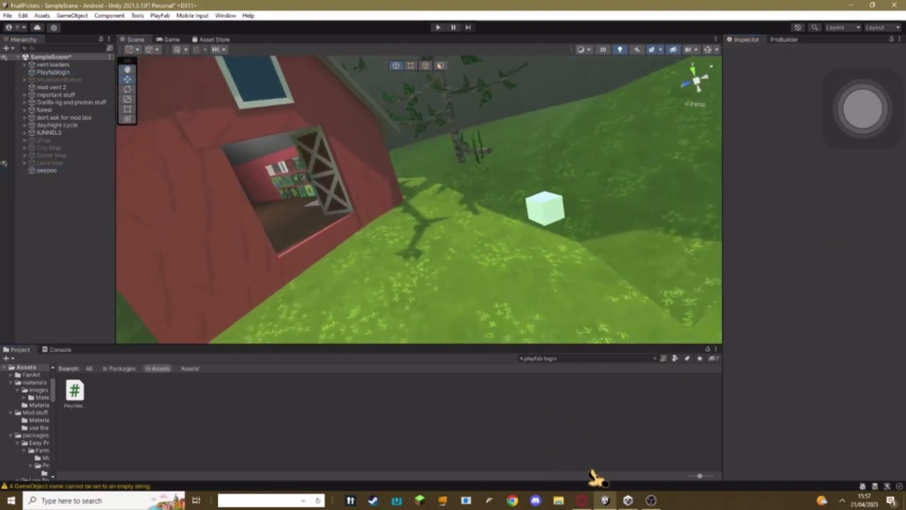
right_click_drag(543, 93, 576, 140)
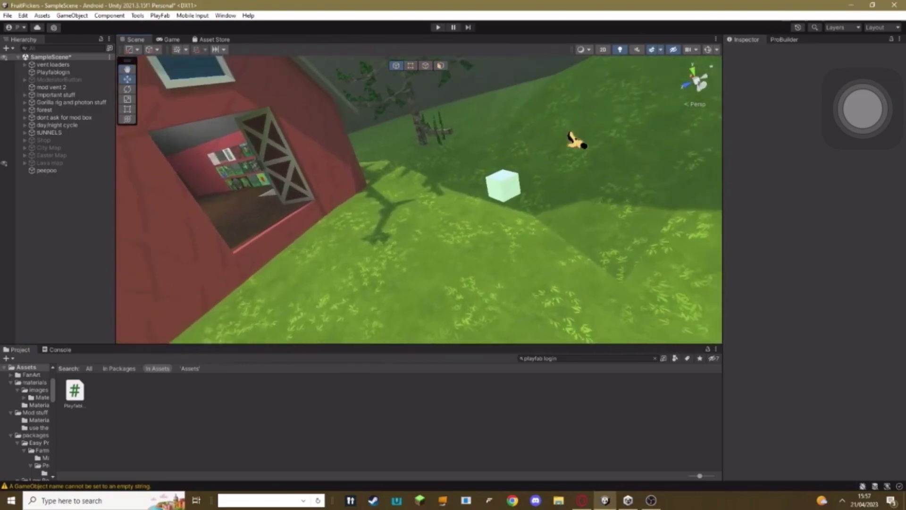
key("ctrl+p")
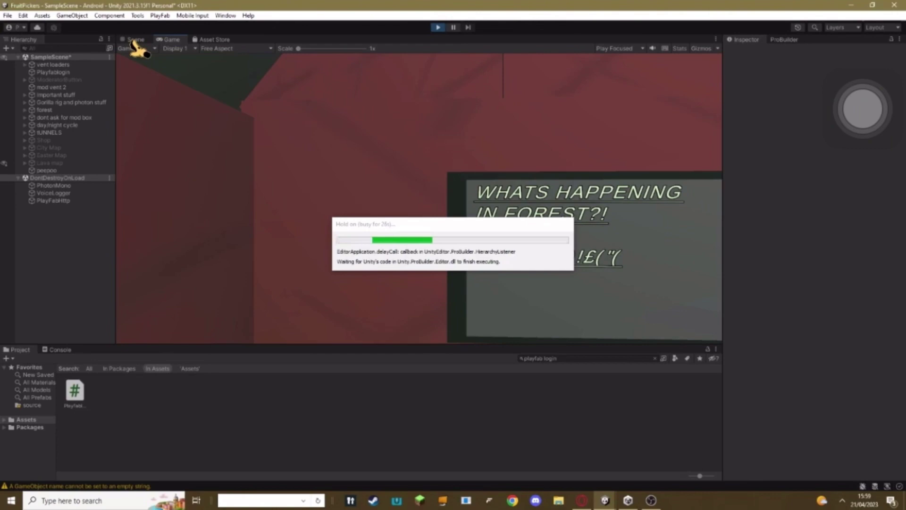
left_click(136, 39)
right_click_drag(376, 157, 60, 131)
key("w")
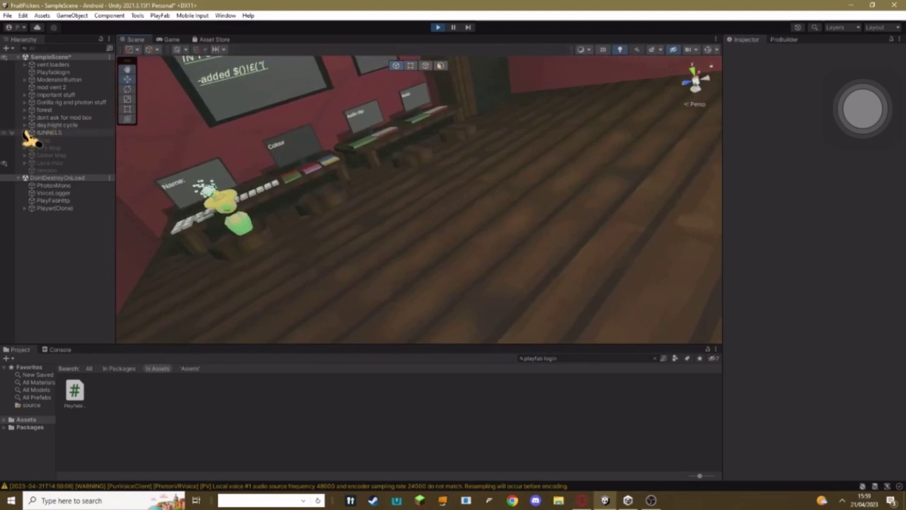
Expand Gorilla rig and photon stuff and its Gorilla Rig child, and select GorillaPlayer to inspect it
left_click(25, 102)
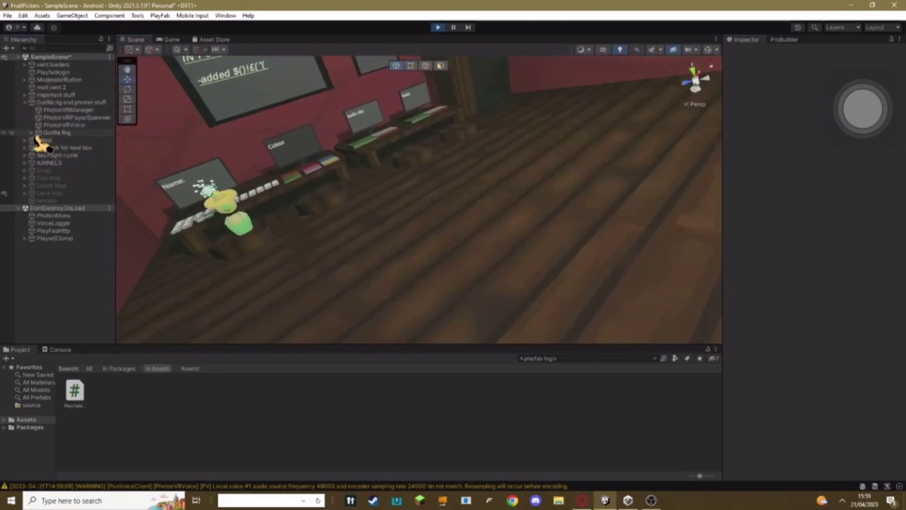
left_click(31, 133)
left_click(66, 155)
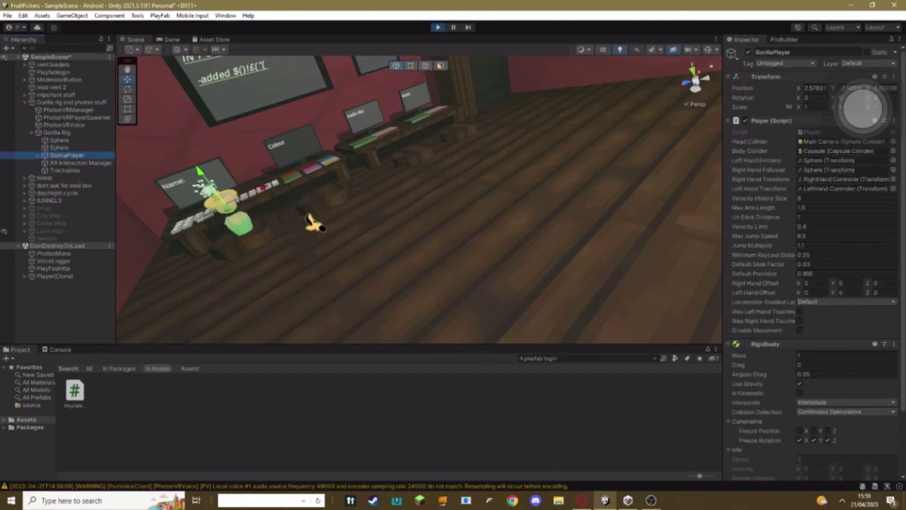
left_click(651, 500)
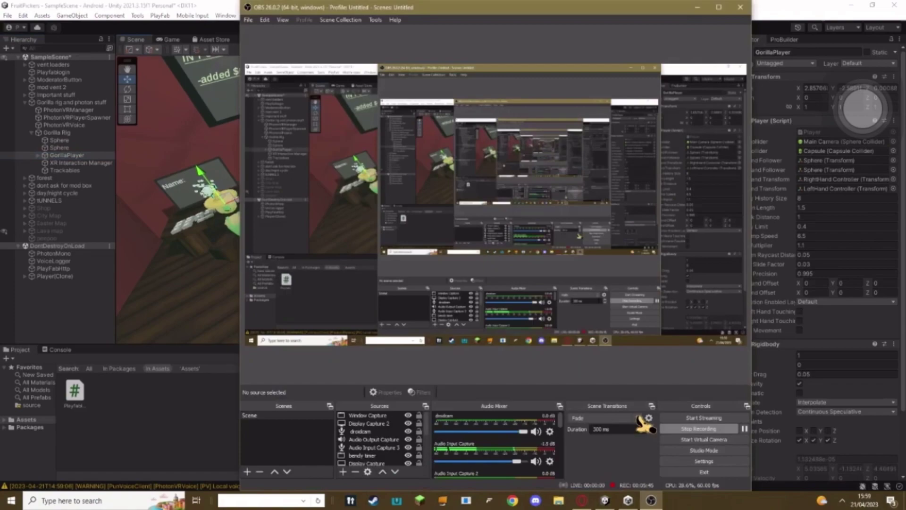